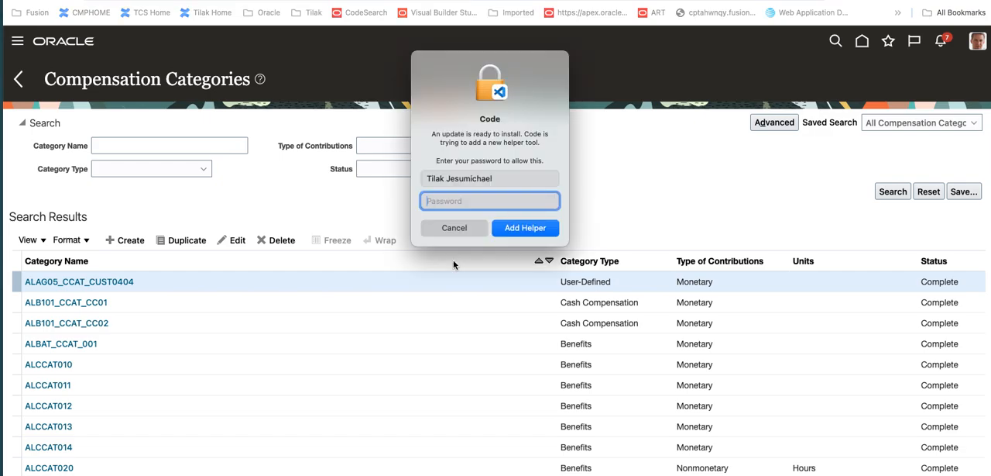
# Dismiss the Code update prompt and create a compensation category named "LEss Cash Compensation" with category type Cash Compensation
pyautogui.click(456, 228)
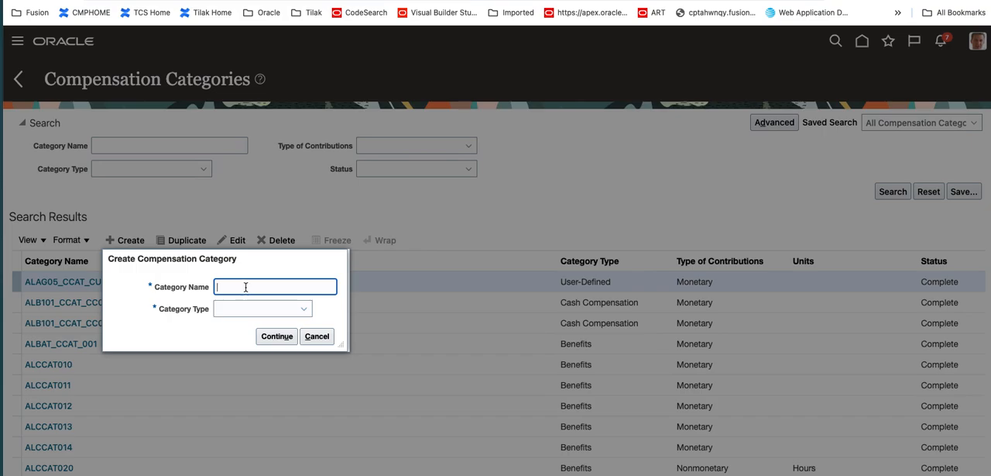
pyautogui.write('LEss Cash Compensation')
pyautogui.press('Tab')
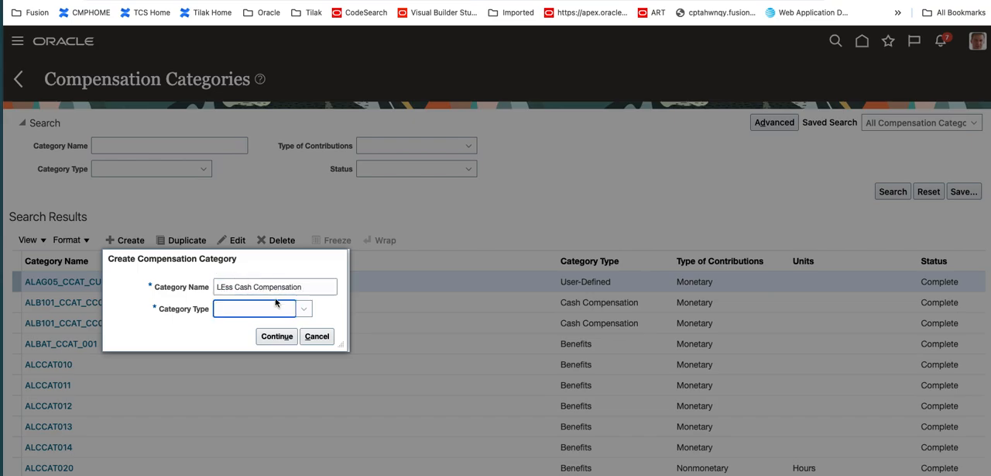
pyautogui.press('c')
pyautogui.click(300, 311)
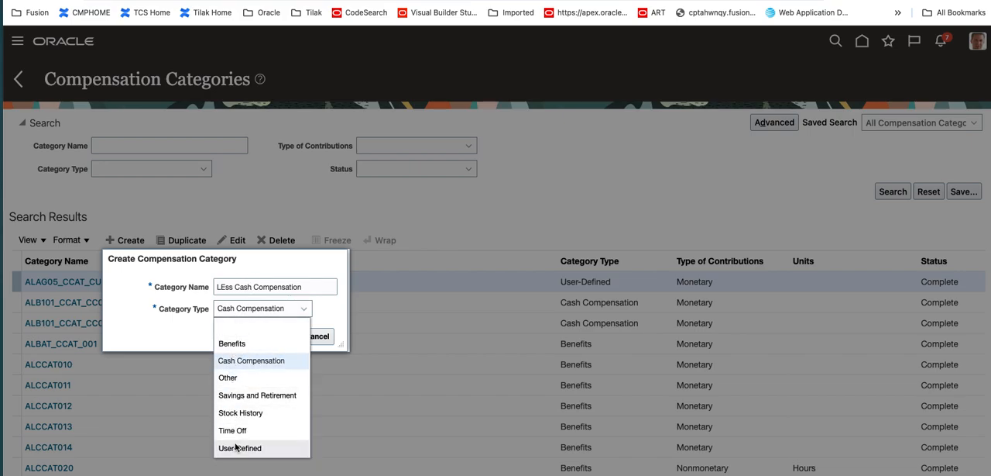
pyautogui.click(241, 360)
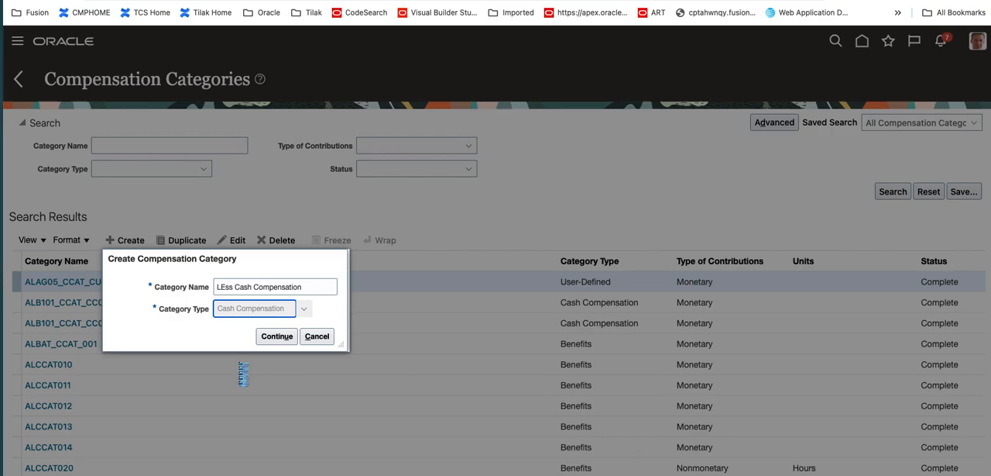
pyautogui.click(273, 338)
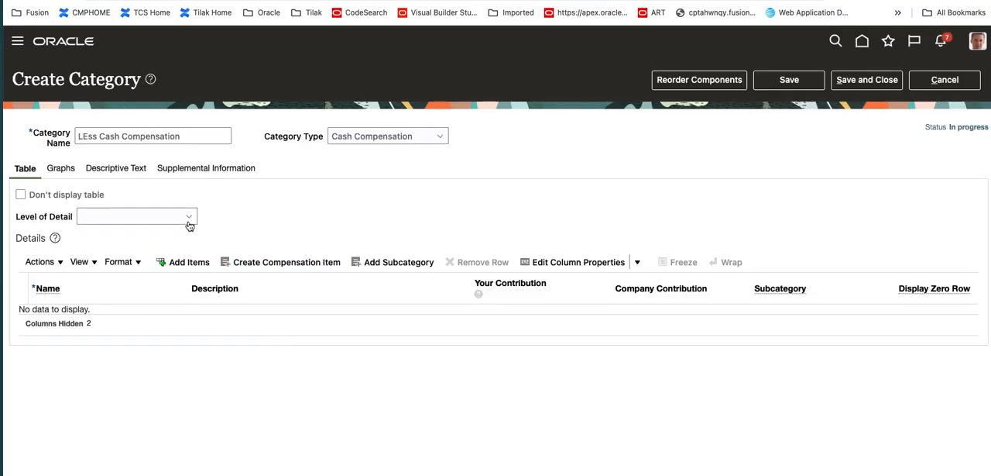
# Add an item row to the category table with the name Salary and the description Salary
pyautogui.click(131, 219)
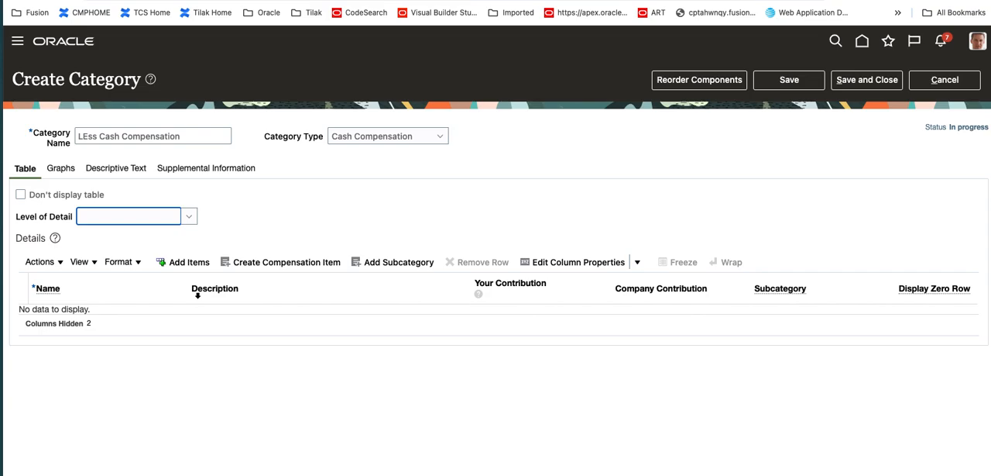
pyautogui.click(210, 270)
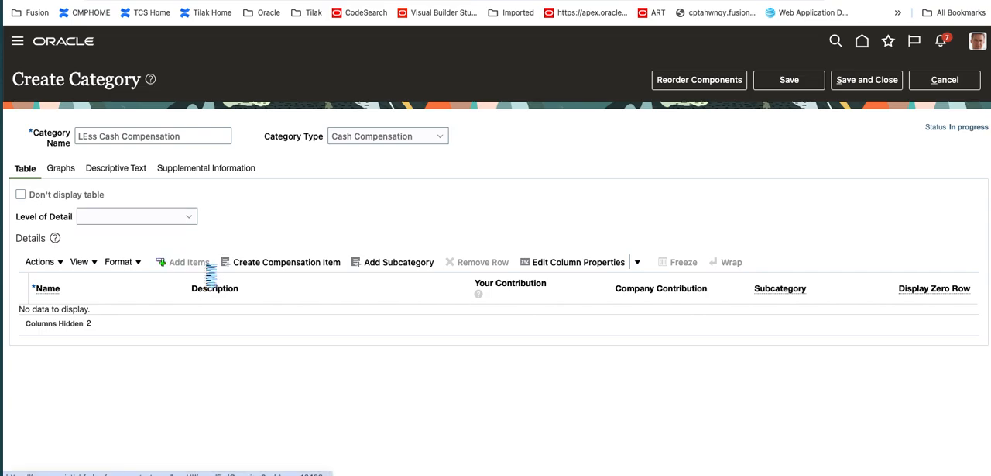
pyautogui.click(132, 316)
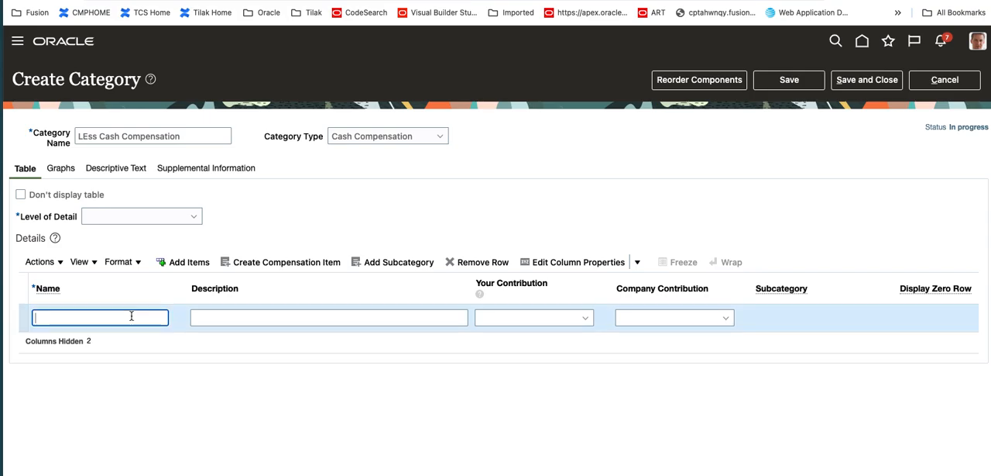
pyautogui.write('Salary')
pyautogui.press('Tab')
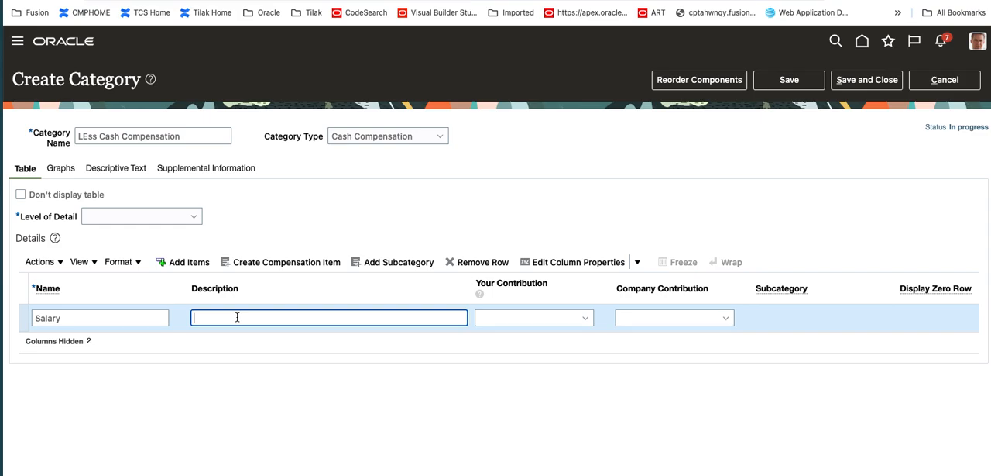
pyautogui.write('Salary')
pyautogui.press('Tab')
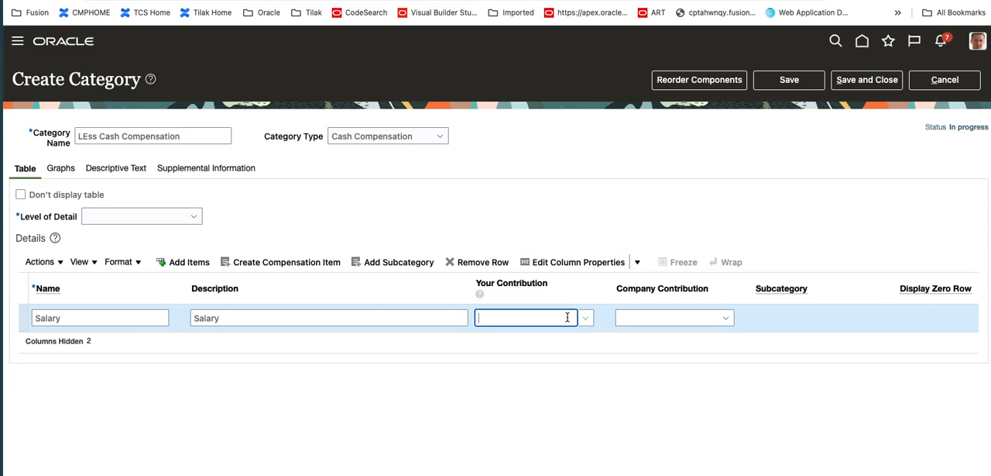
# Search for compensation items starting with "Less" and assign LESS-Salary as the Salary row's company contribution
pyautogui.click(680, 317)
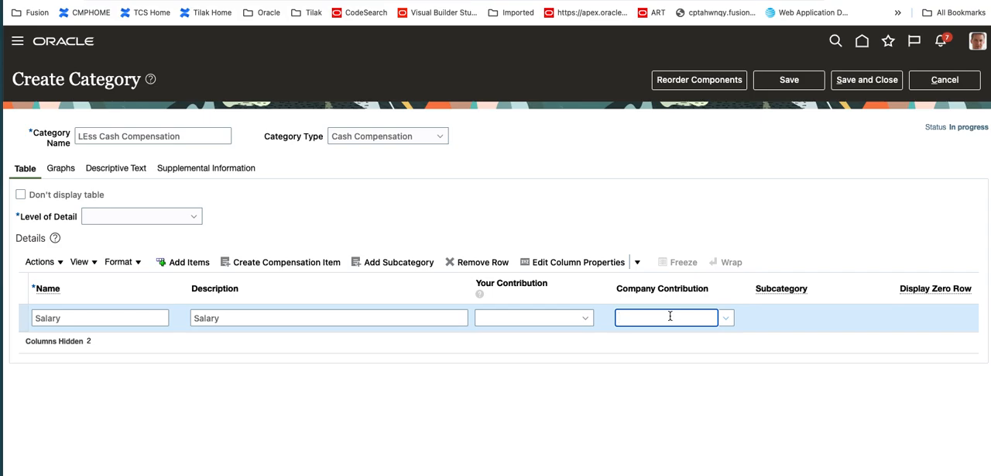
pyautogui.write('Less')
pyautogui.press('Tab')
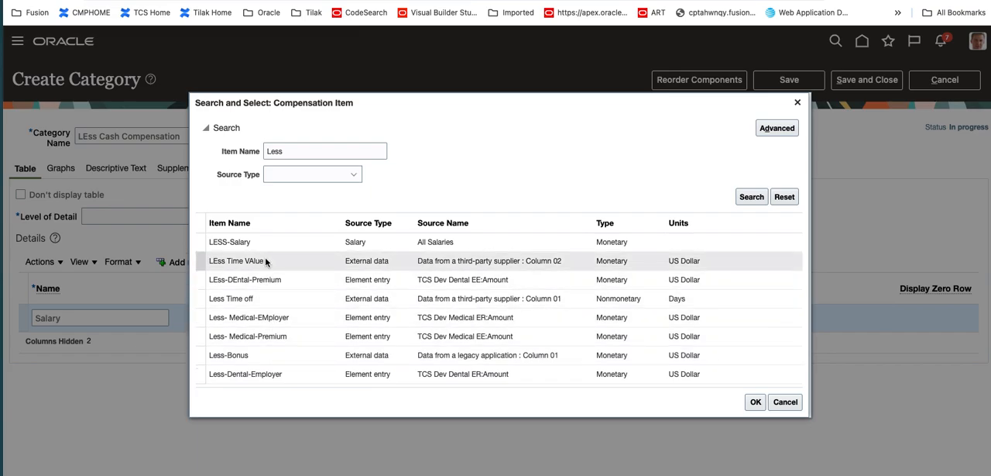
pyautogui.click(285, 242)
pyautogui.click(757, 404)
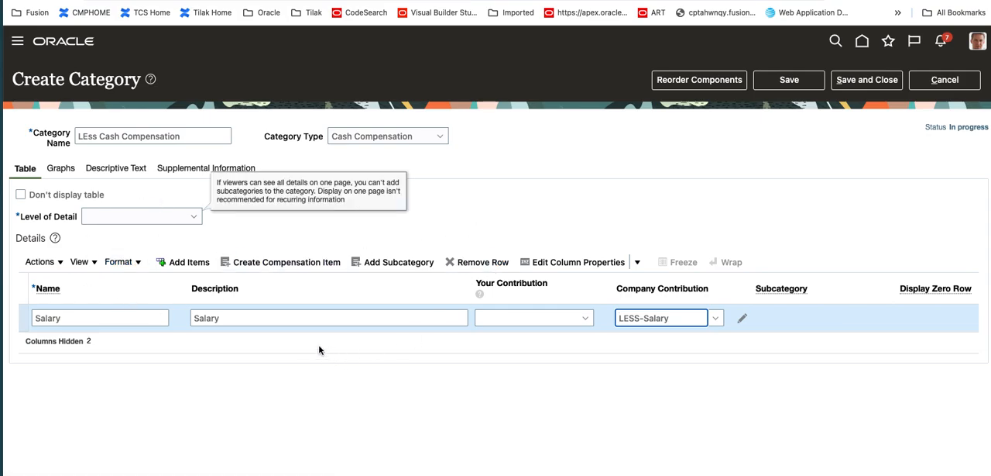
# Add a second item row named "Bonu" with the description "Annual Bonus"
pyautogui.click(186, 265)
pyautogui.click(114, 346)
pyautogui.write('Bonu')
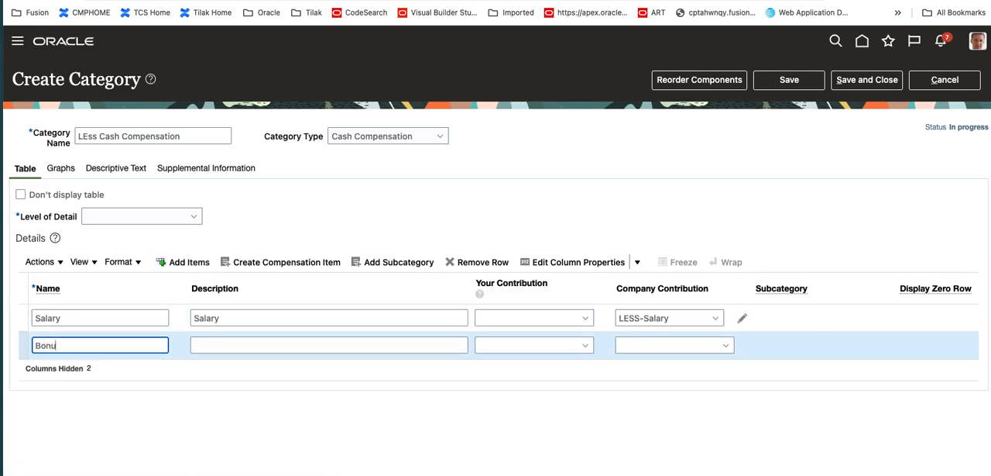
pyautogui.press('Tab')
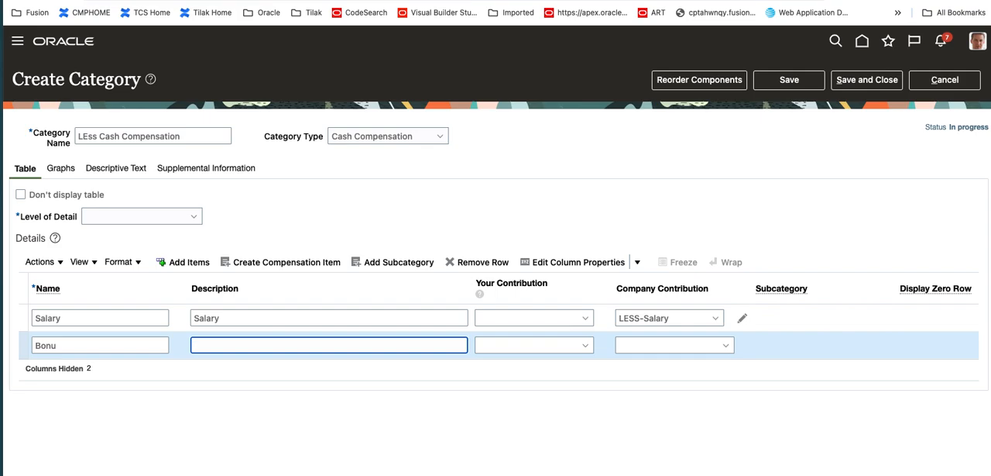
pyautogui.write('Annual Bonus')
pyautogui.press('Tab')
pyautogui.press('Tab')
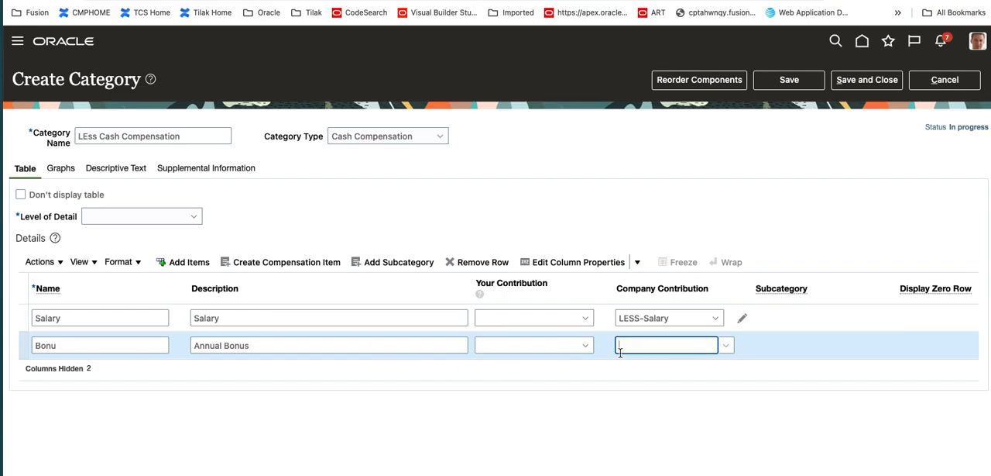
# Search for "Less" items and assign Less-Bonus as the company contribution of the Annual Bonus row
pyautogui.write('Less')
pyautogui.press('Tab')
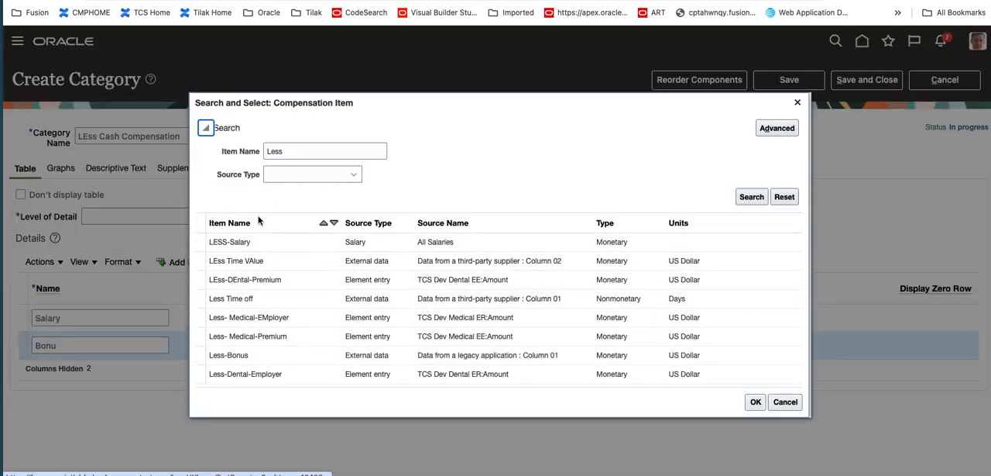
pyautogui.click(324, 358)
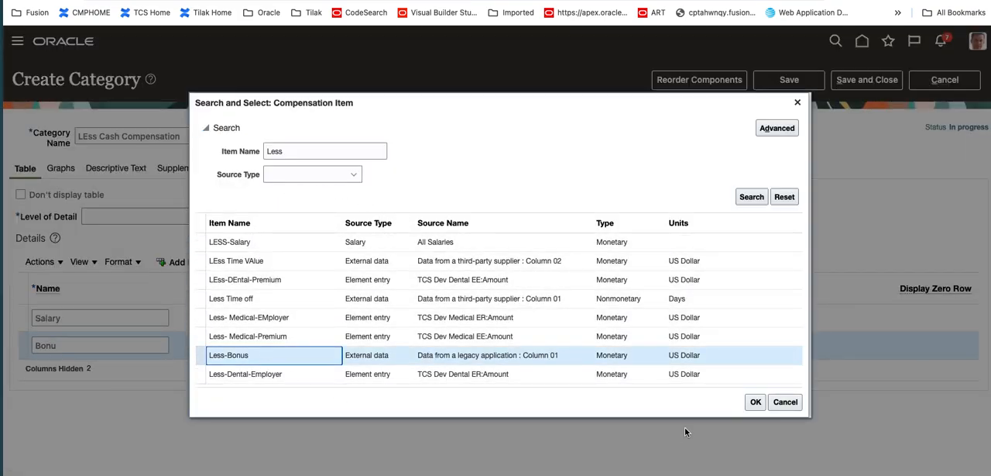
pyautogui.click(756, 402)
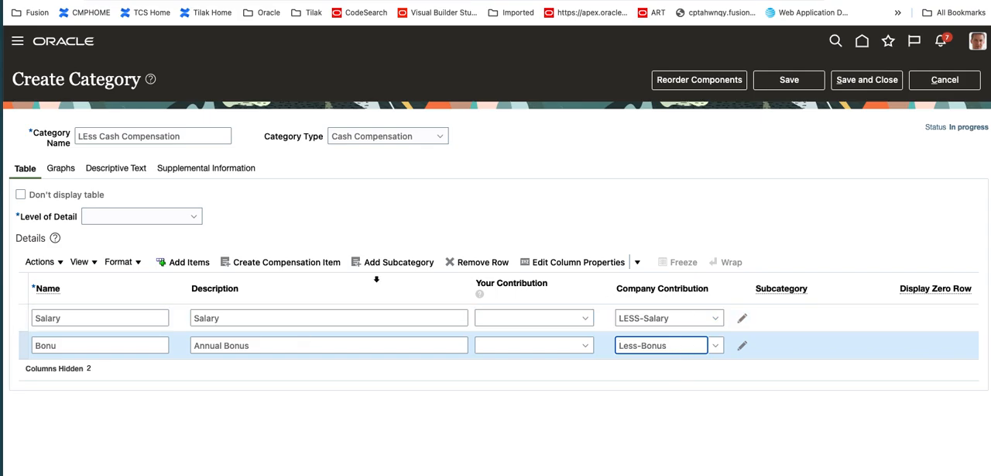
# Set the level of detail to "Viewers drill into line items to see details" and save the category
pyautogui.click(181, 218)
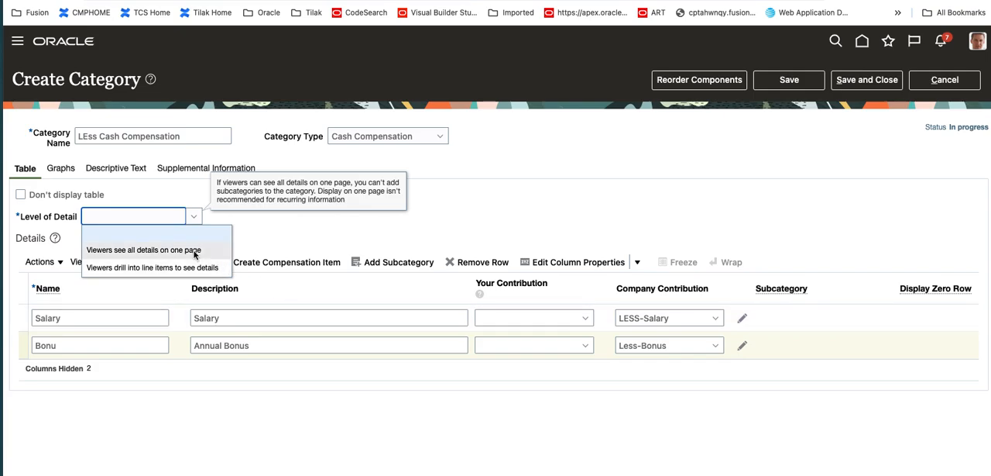
pyautogui.click(171, 267)
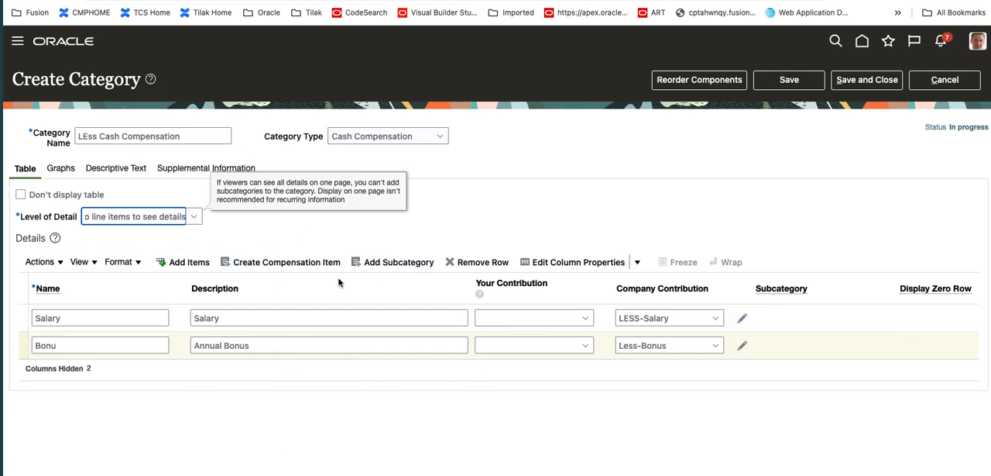
pyautogui.click(787, 83)
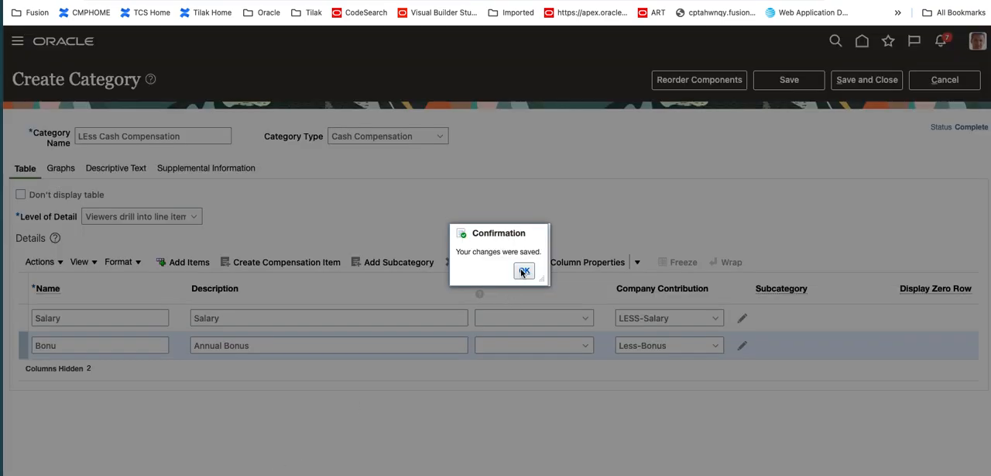
pyautogui.click(523, 275)
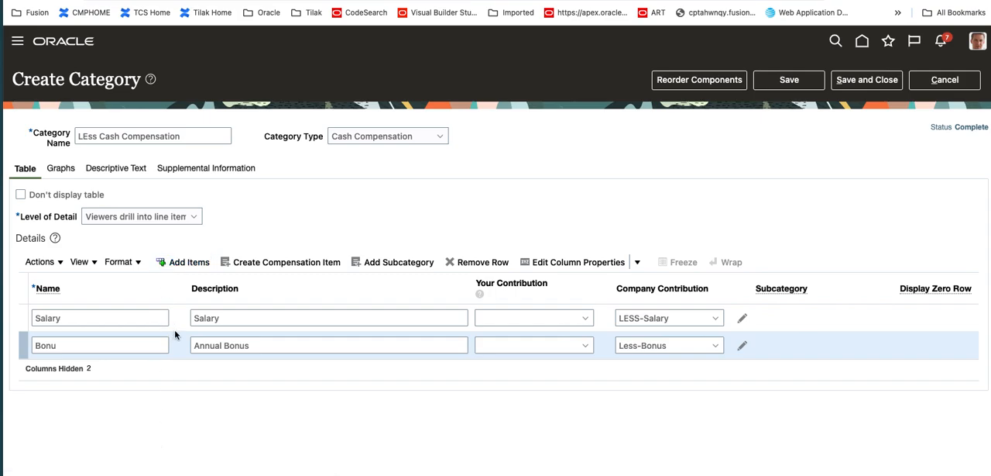
pyautogui.click(189, 262)
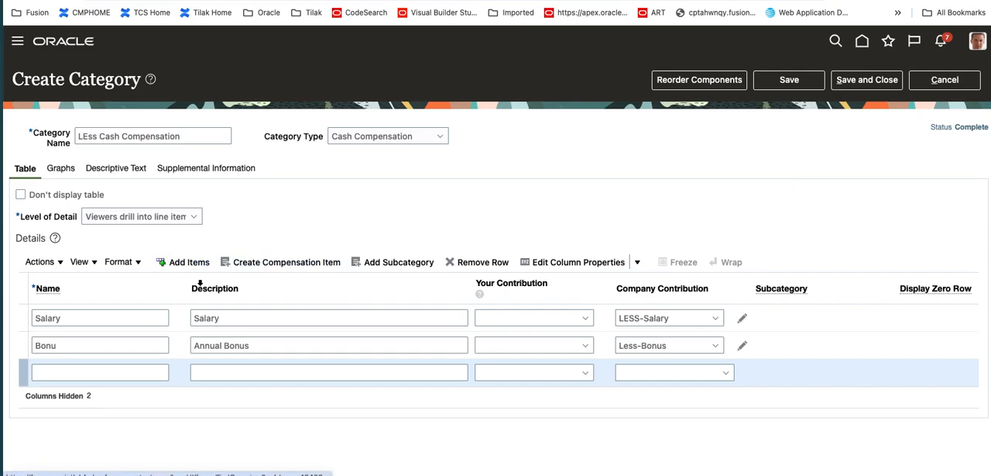
pyautogui.click(804, 79)
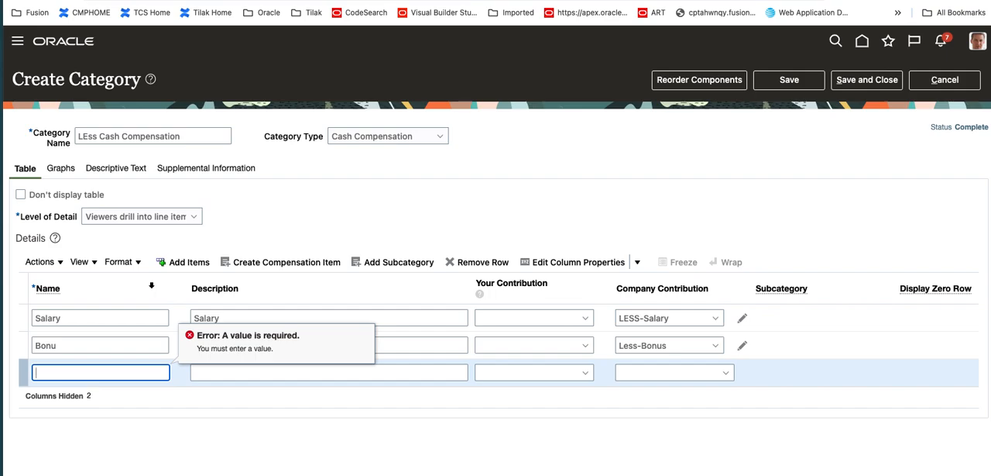
pyautogui.click(124, 377)
pyautogui.click(133, 345)
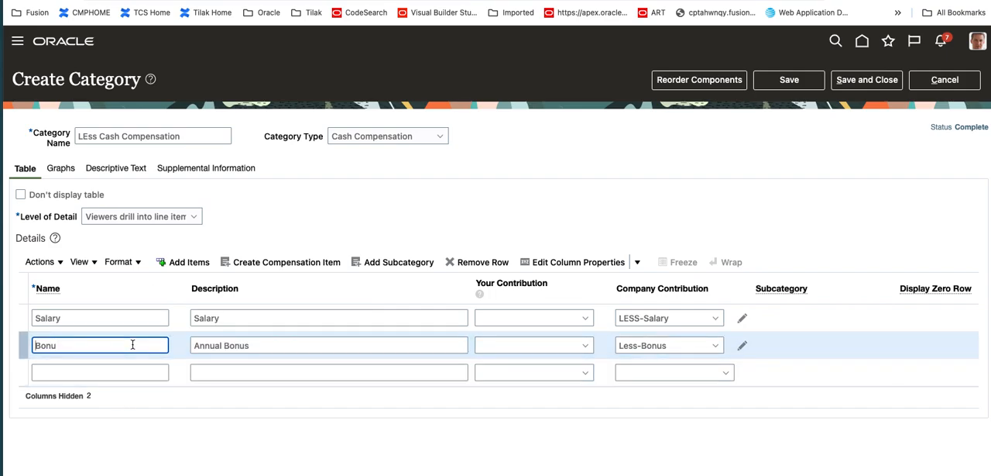
pyautogui.click(248, 374)
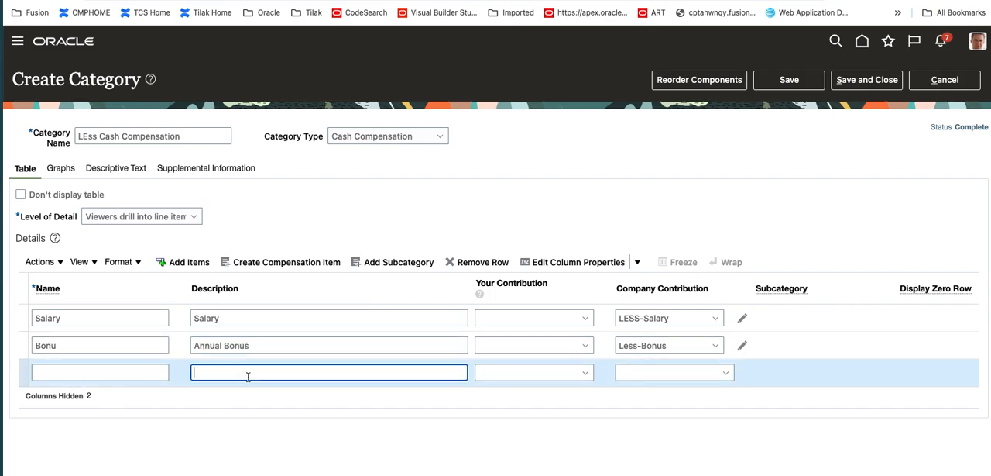
pyautogui.click(482, 263)
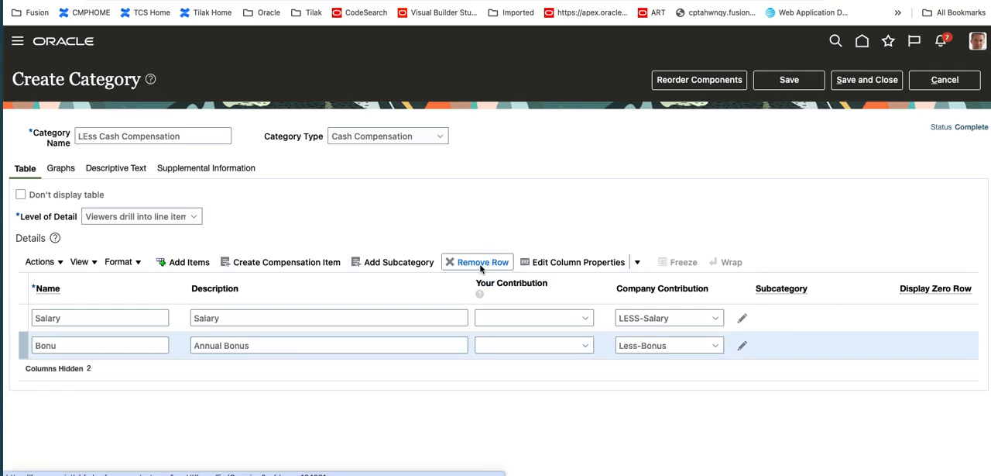
# Save the category changes, and view the blank Create Compensation Item form without creating an item
pyautogui.click(280, 265)
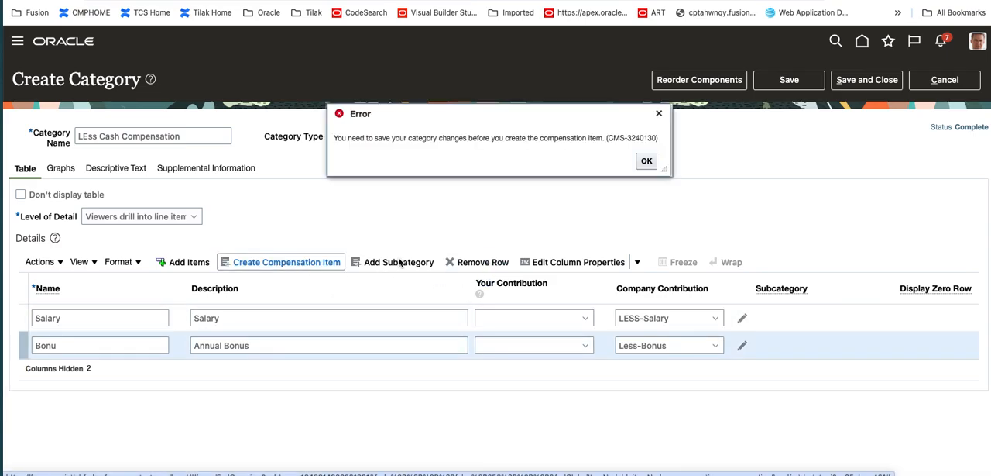
pyautogui.click(648, 161)
pyautogui.click(789, 80)
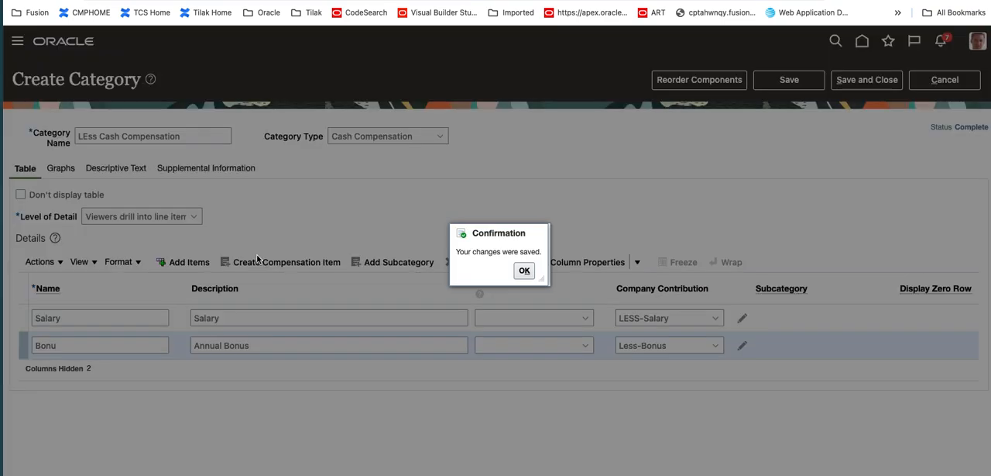
pyautogui.click(524, 270)
pyautogui.click(260, 267)
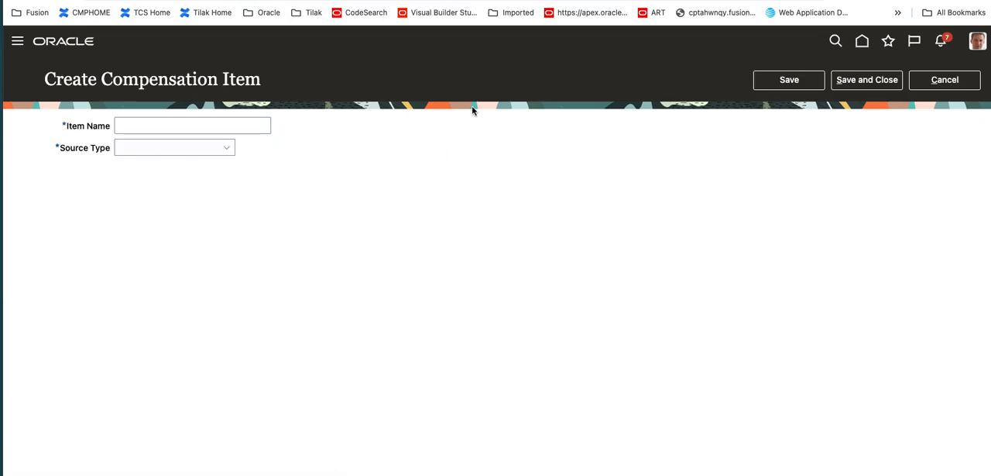
pyautogui.click(945, 80)
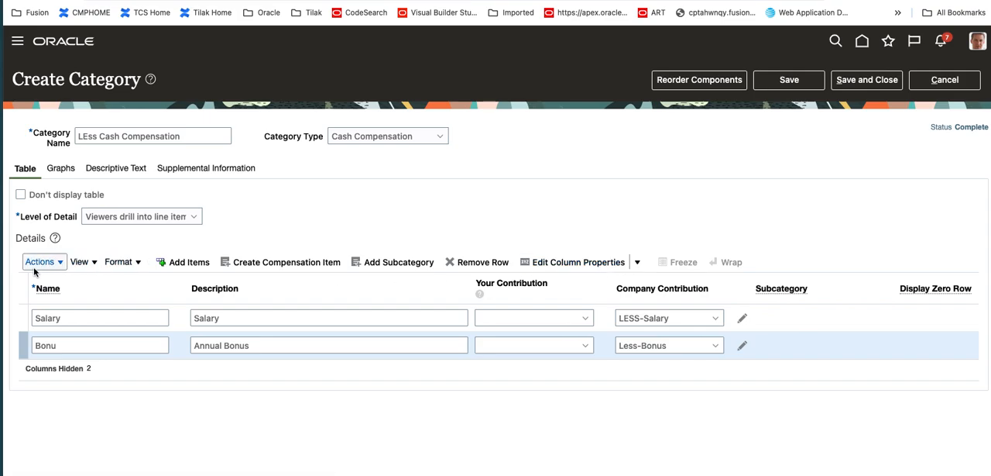
# View the options for reordering the Bonu row in the statement, and leave without changing the row order
pyautogui.click(58, 265)
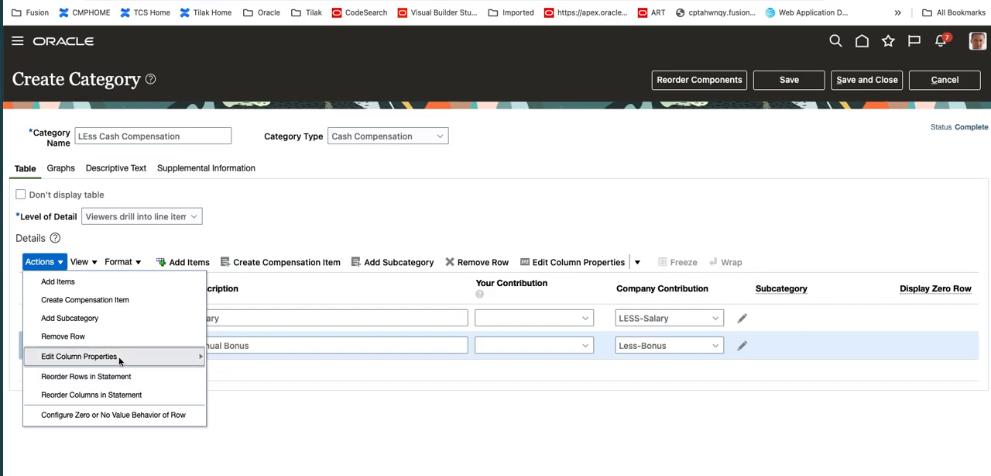
pyautogui.click(114, 377)
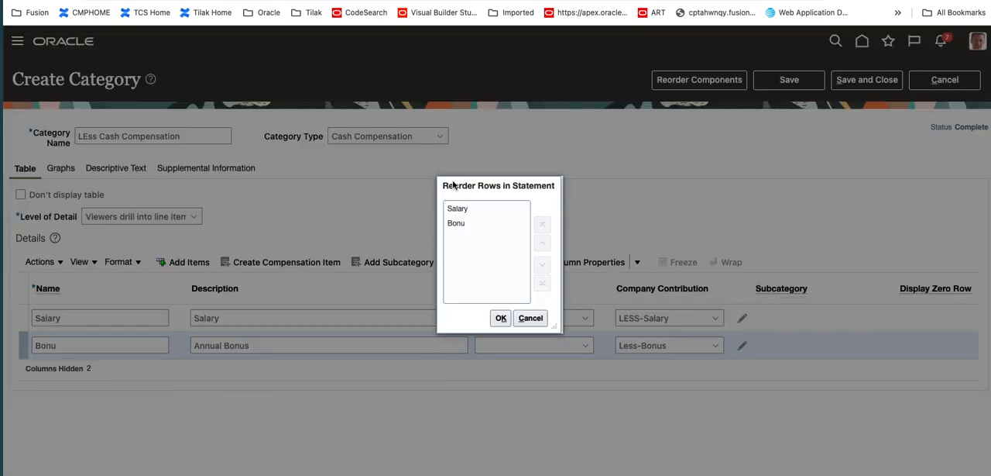
pyautogui.click(456, 224)
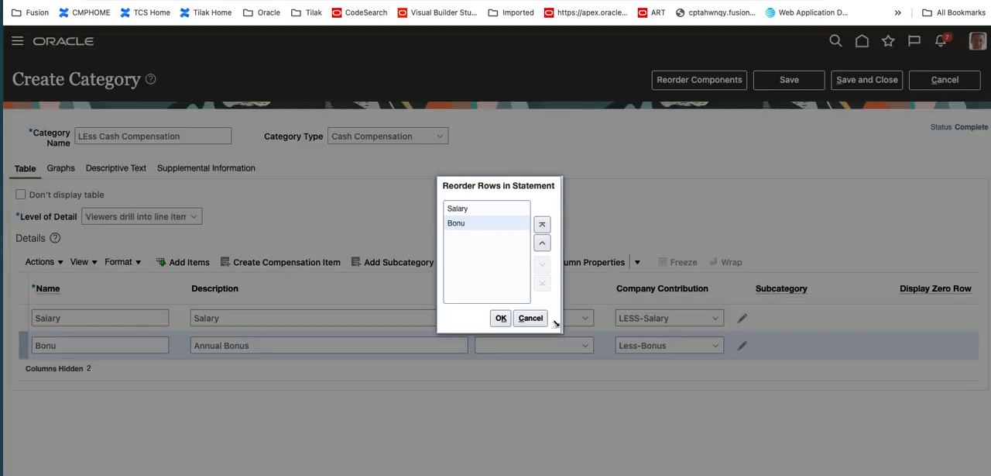
pyautogui.click(531, 319)
# Reorder the statement columns so that Date comes before Name
pyautogui.click(58, 263)
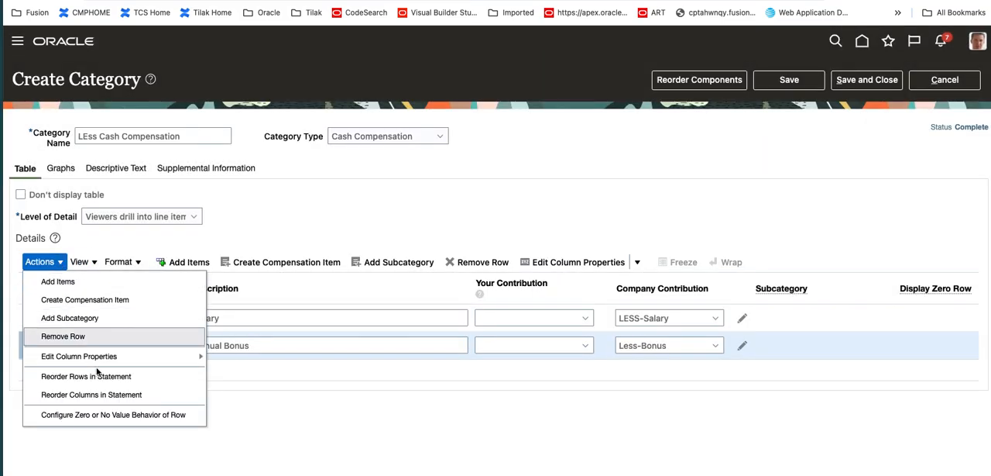
pyautogui.click(107, 395)
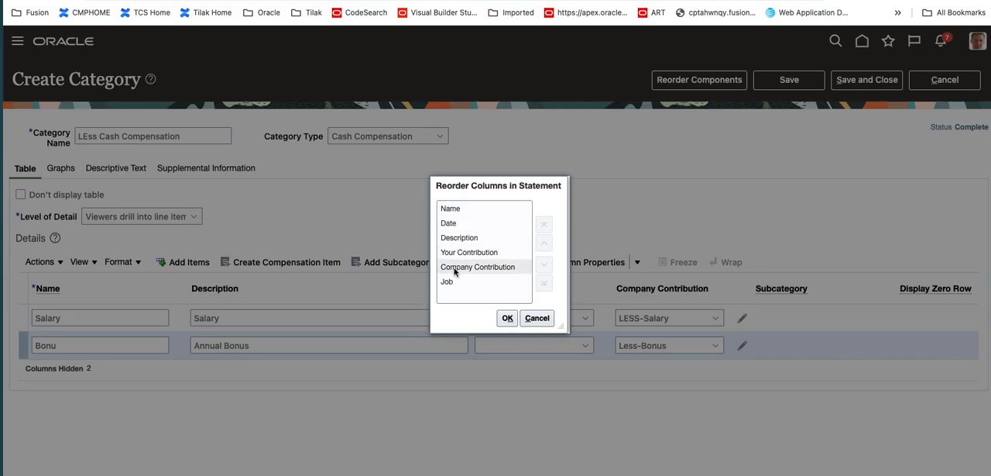
pyautogui.click(454, 225)
pyautogui.click(544, 243)
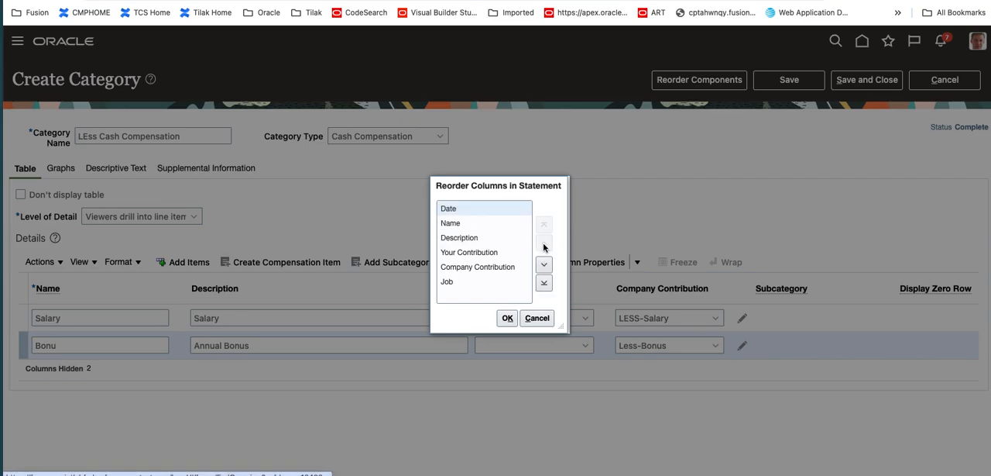
pyautogui.click(511, 318)
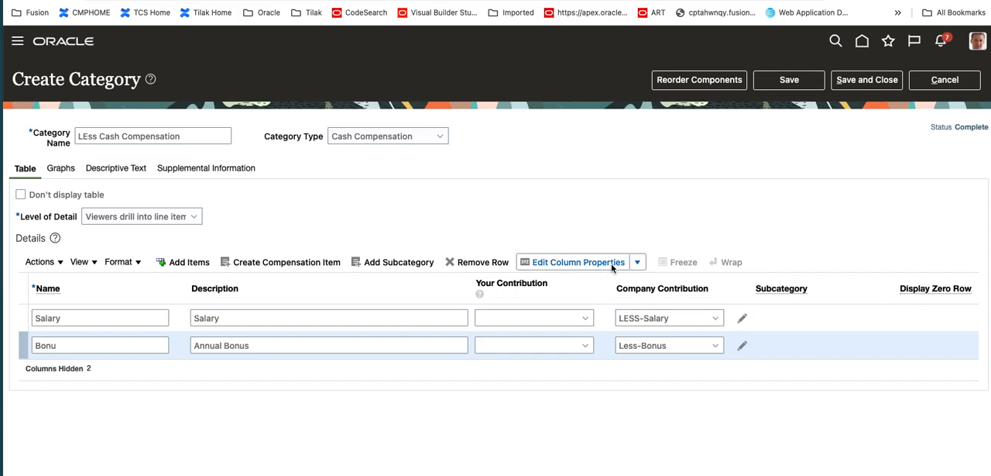
# Set the Your Contribution column's properties to "Don't display in the statement"
pyautogui.click(42, 262)
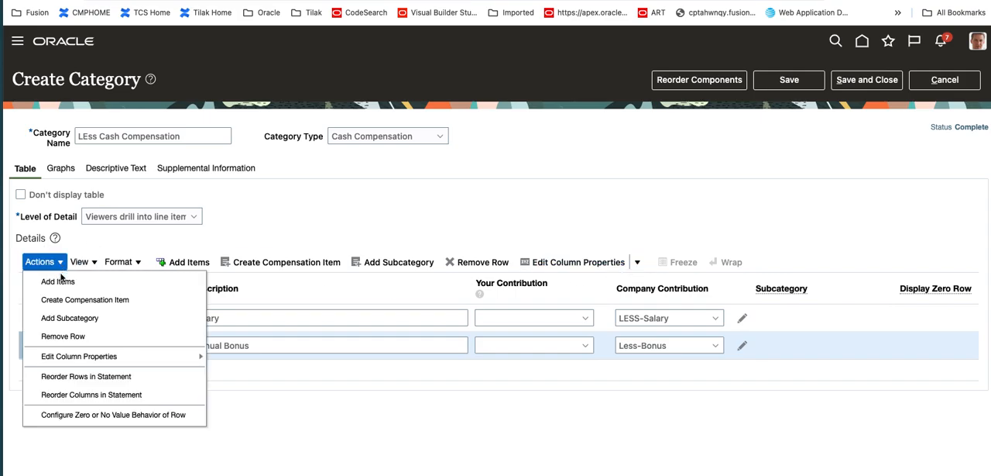
pyautogui.click(626, 265)
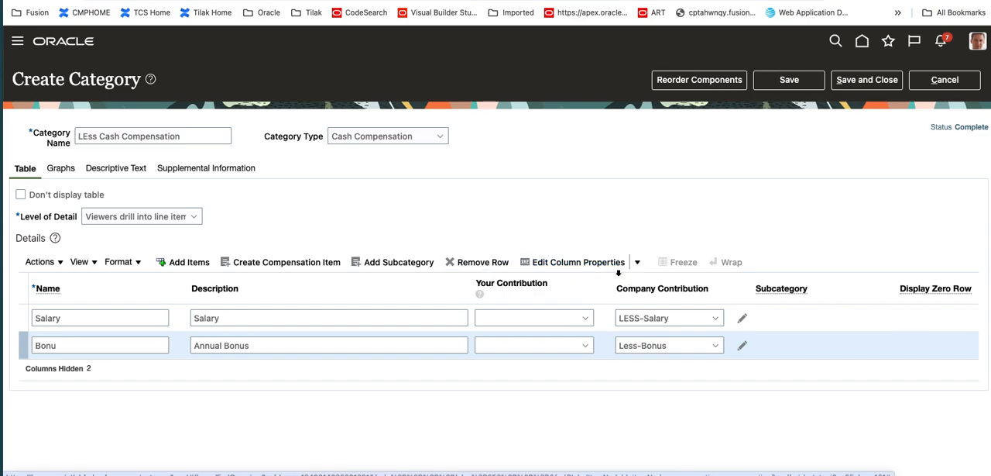
pyautogui.click(637, 263)
pyautogui.click(601, 328)
pyautogui.click(473, 274)
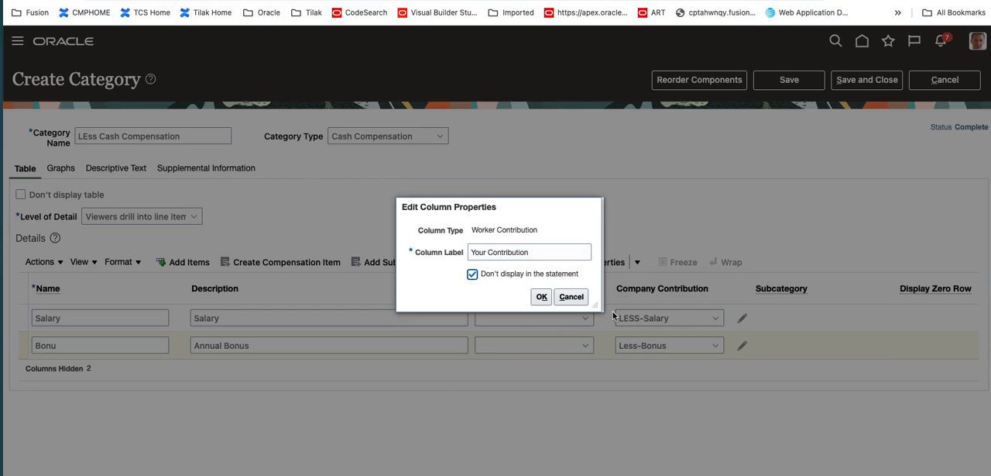
pyautogui.click(541, 297)
# Change the Your Contribution column's label to "Emp[loyee Contribution"
pyautogui.click(635, 263)
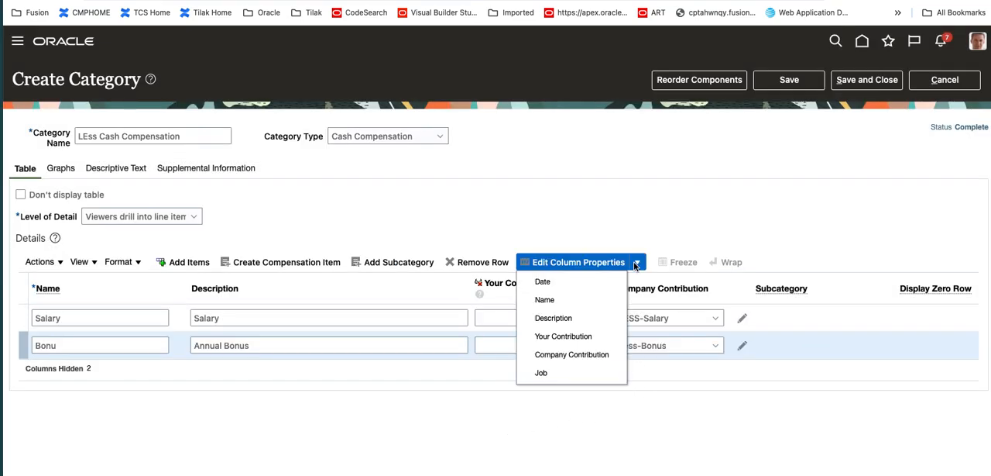
pyautogui.click(582, 339)
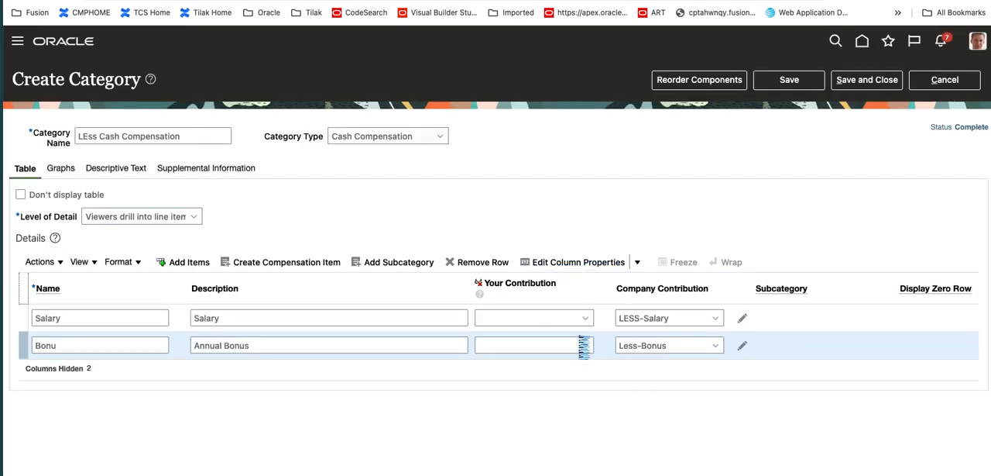
pyautogui.doubleClick(485, 253)
pyautogui.write('Emplloyee Contribution')
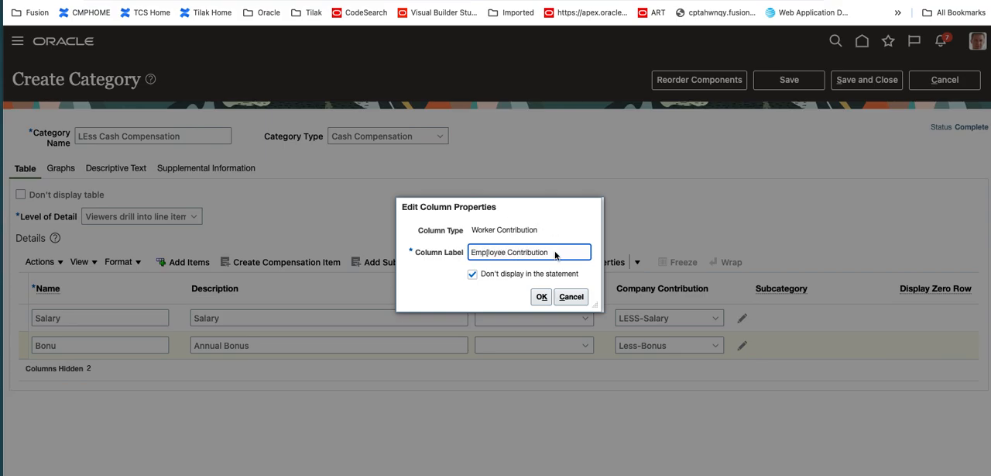
pyautogui.click(542, 297)
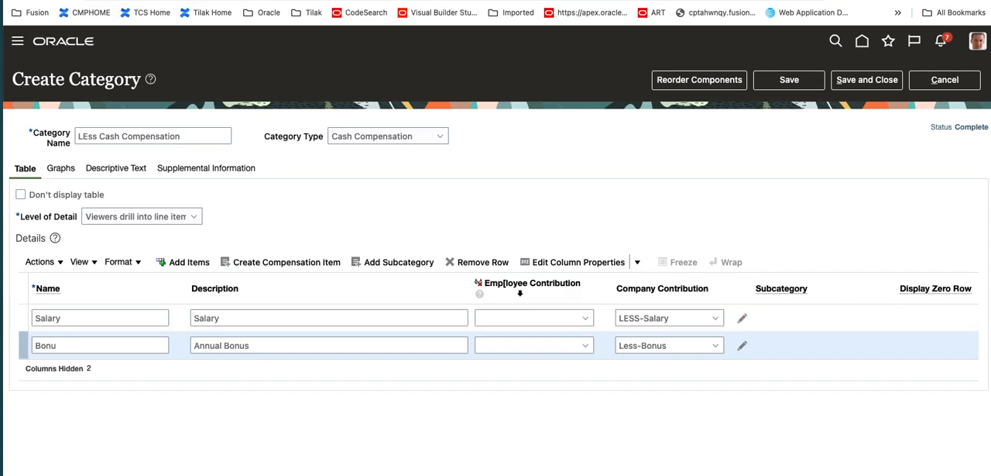
# Correct the worker contribution column's label to "Employee Contribution" and save the category
pyautogui.click(636, 262)
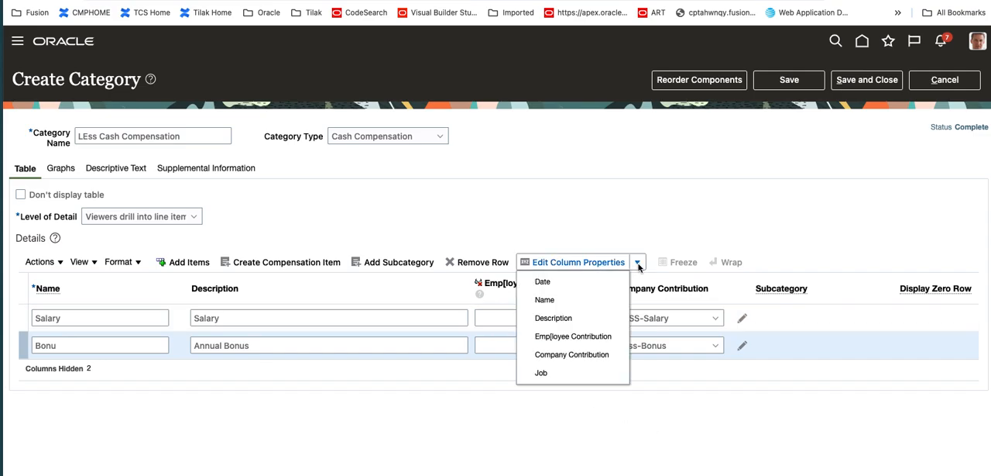
pyautogui.click(610, 336)
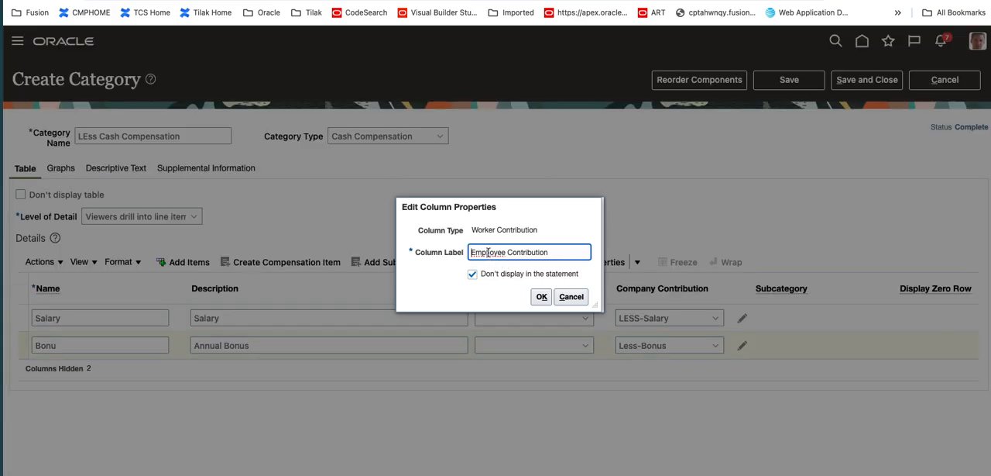
pyautogui.press('BackSpace')
pyautogui.write('l')
pyautogui.click(541, 296)
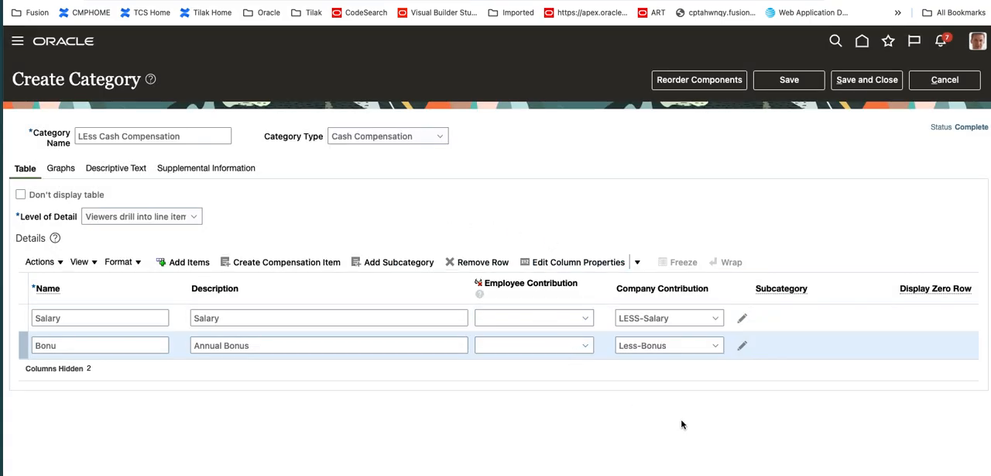
pyautogui.click(799, 78)
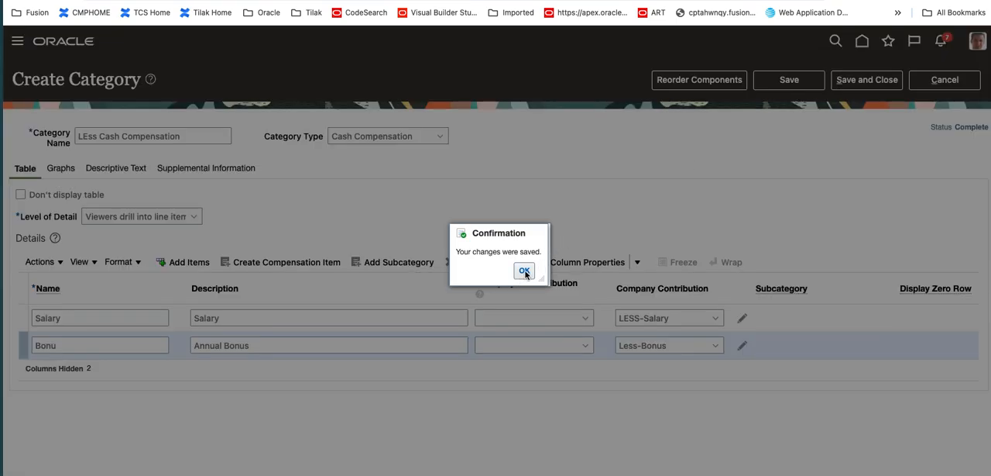
pyautogui.click(527, 271)
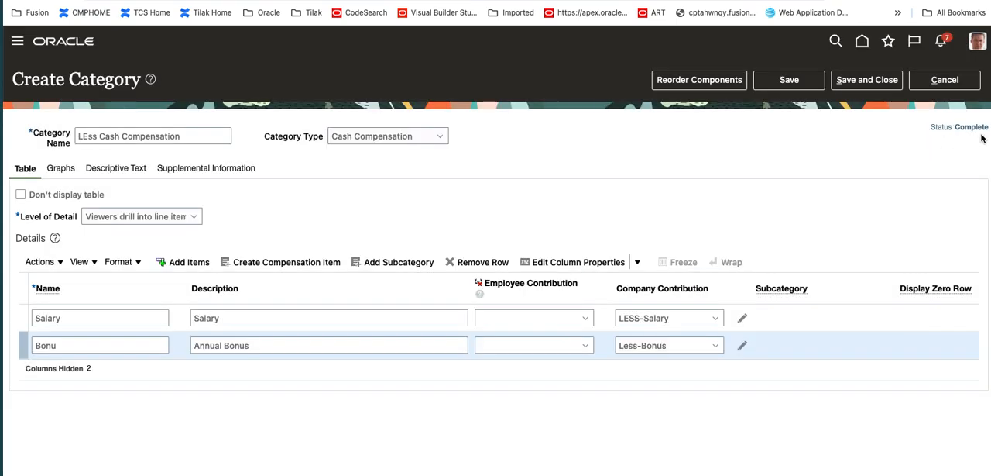